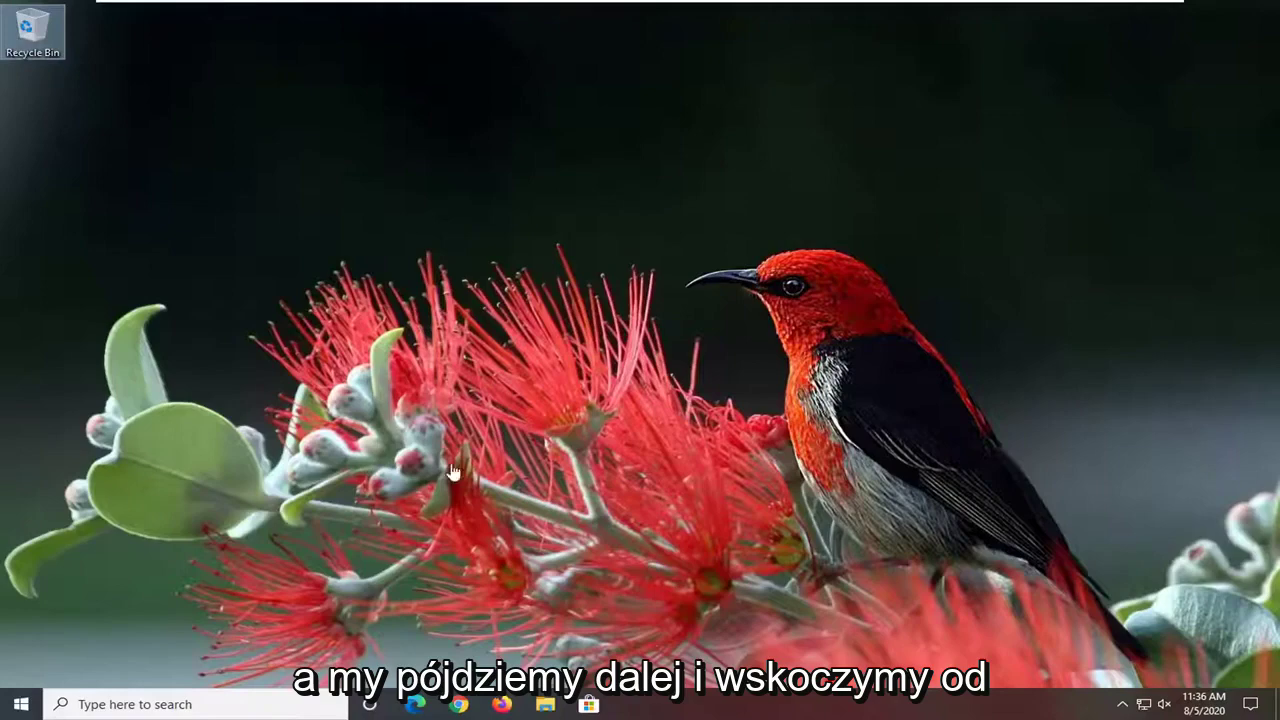
Find and launch Control Panel from the Start search.
left_click(21, 710)
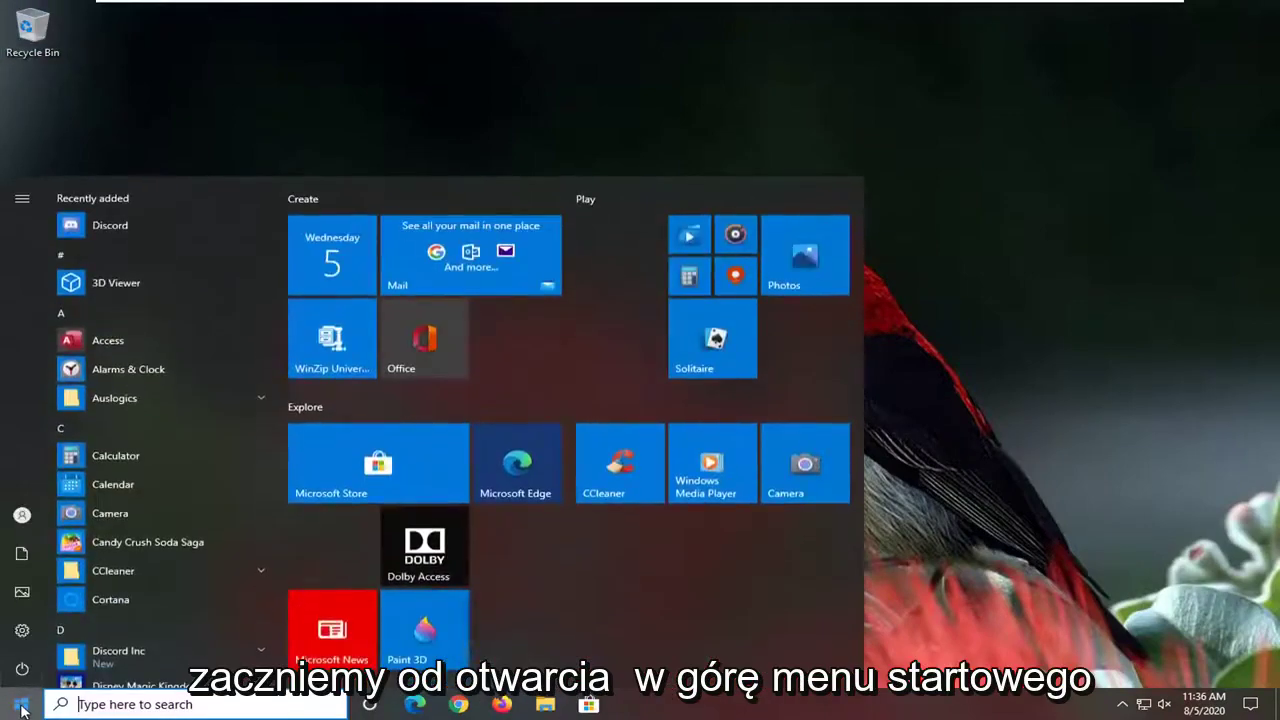
type("control panel")
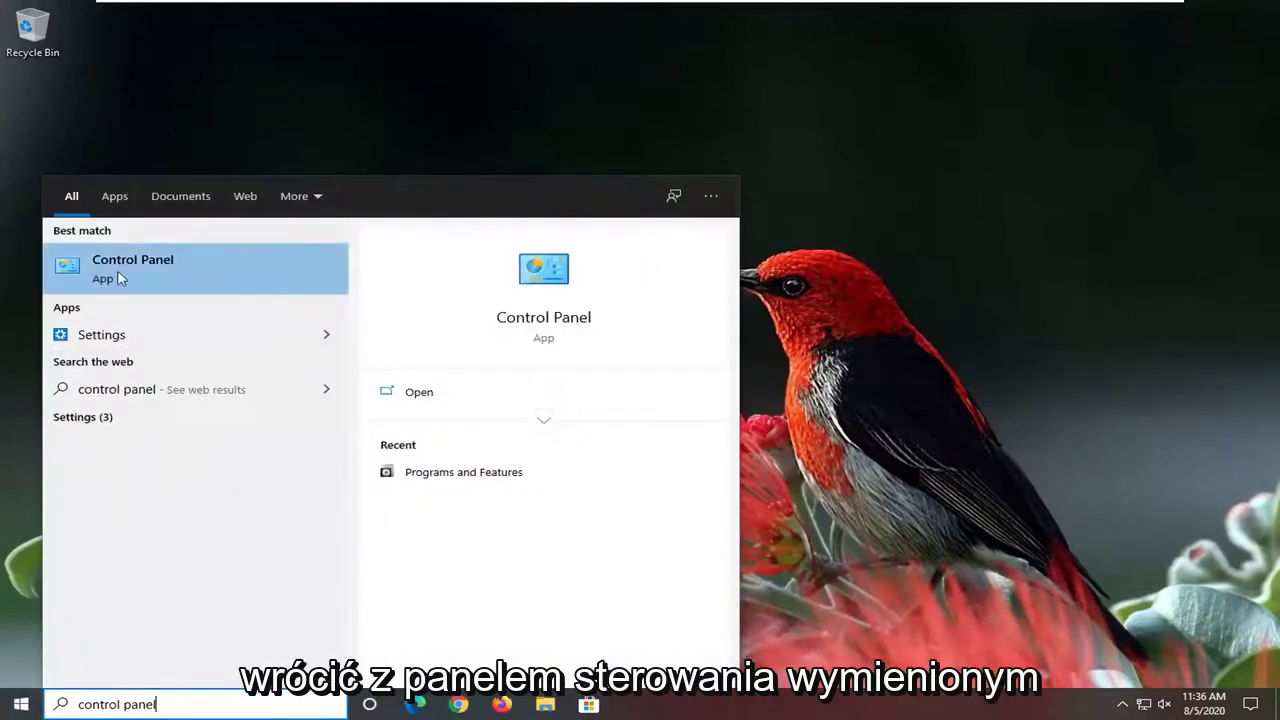
left_click(160, 274)
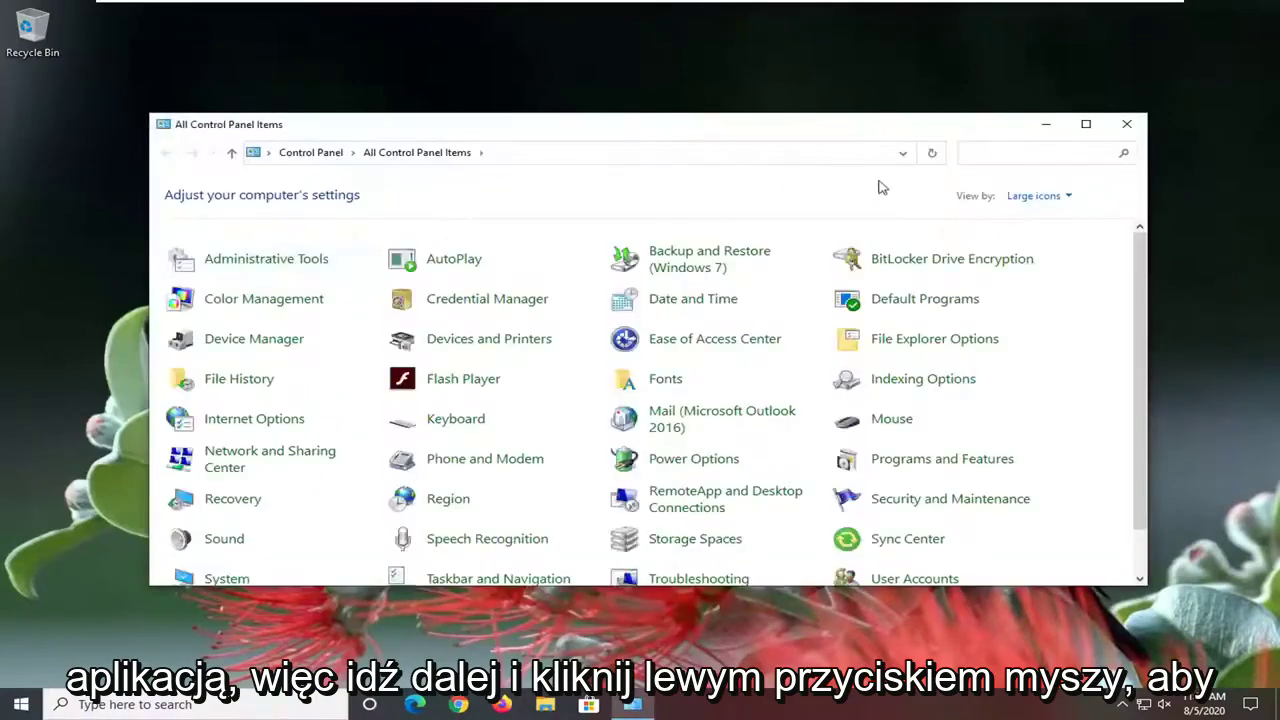
Switch Control Panel to Large icons view and open Network and Sharing Center.
left_click(1062, 192)
left_click(1058, 234)
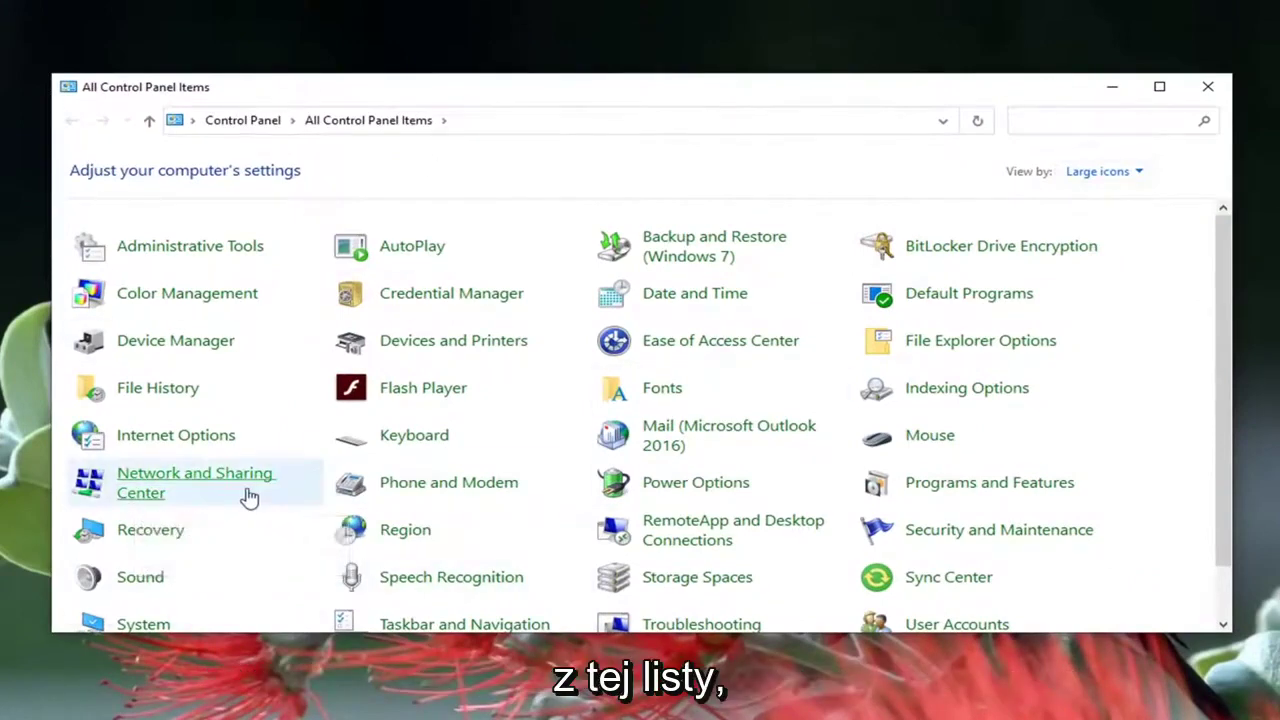
left_click(249, 497)
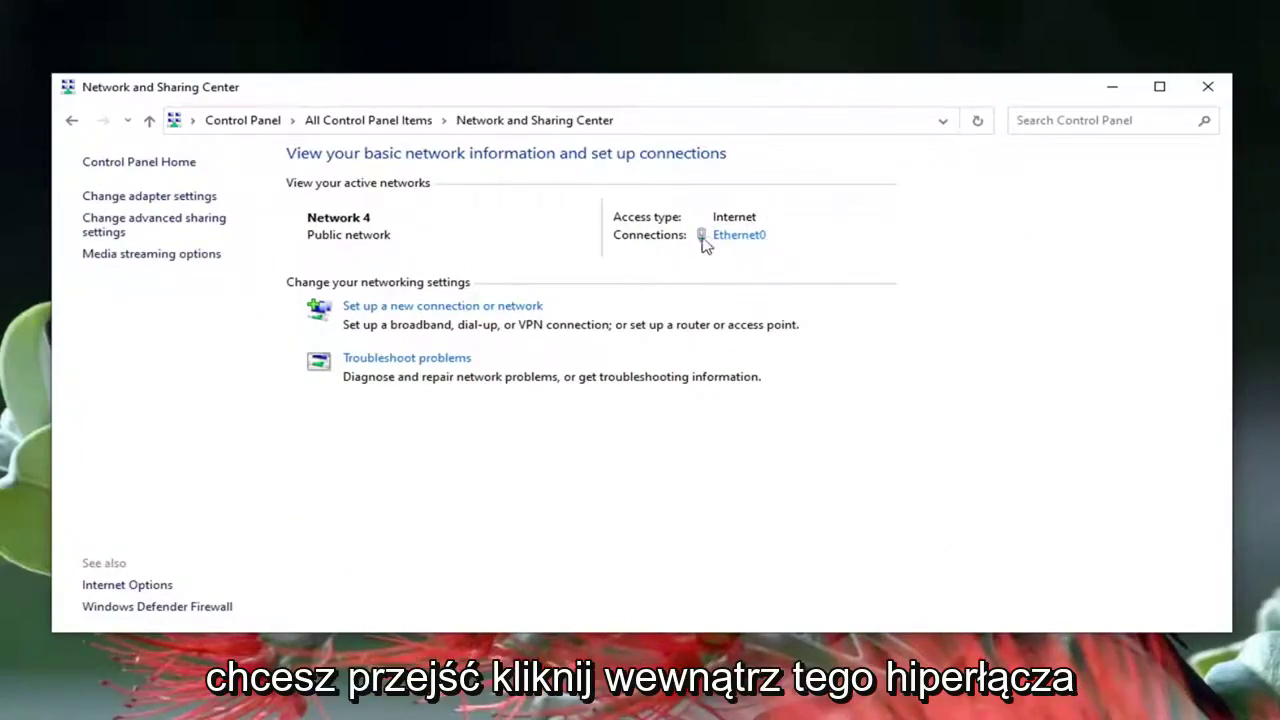
Open the Internet Protocol Version 4 (TCP/IPv4) properties of the Ethernet0 connection.
left_click(745, 240)
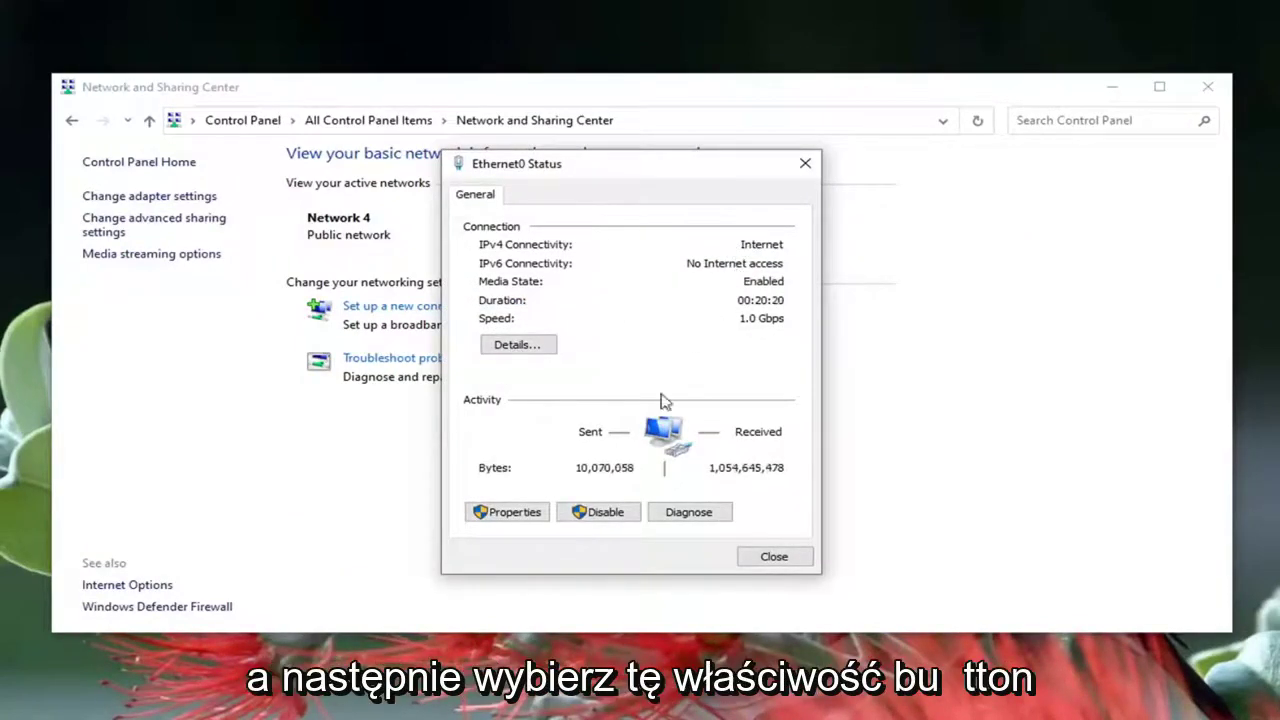
left_click(514, 516)
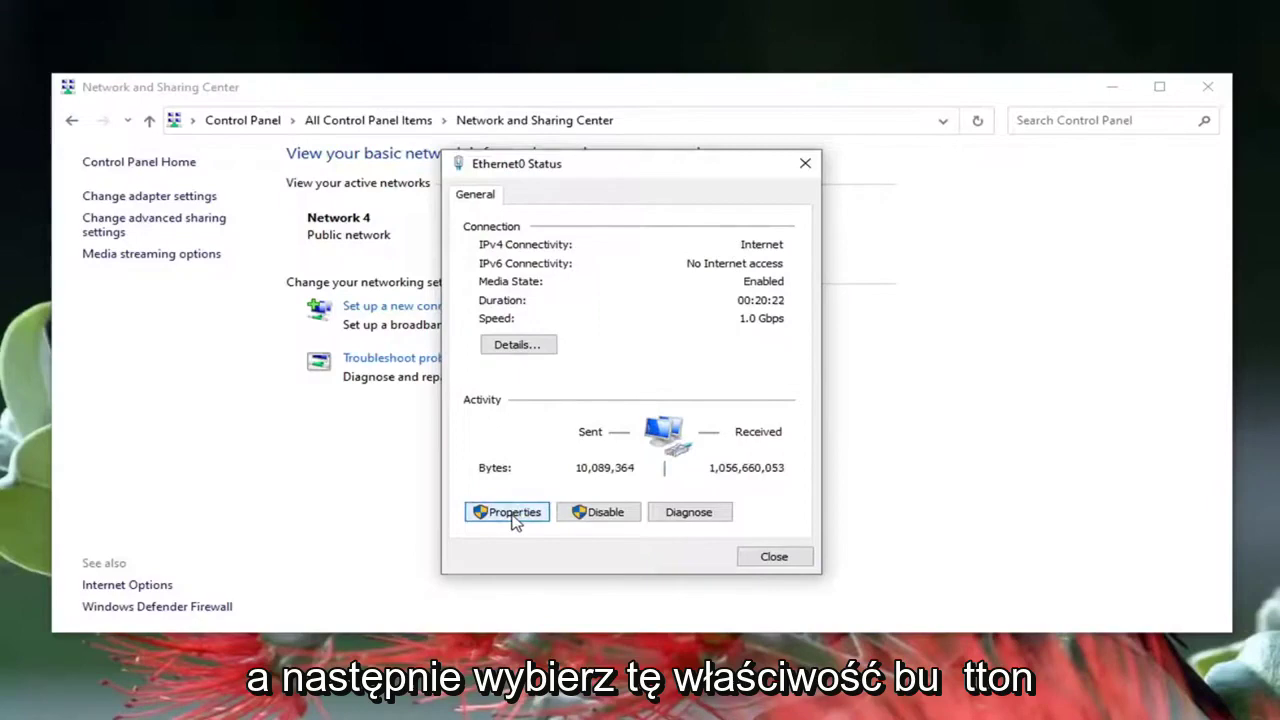
left_click_drag(613, 192, 598, 140)
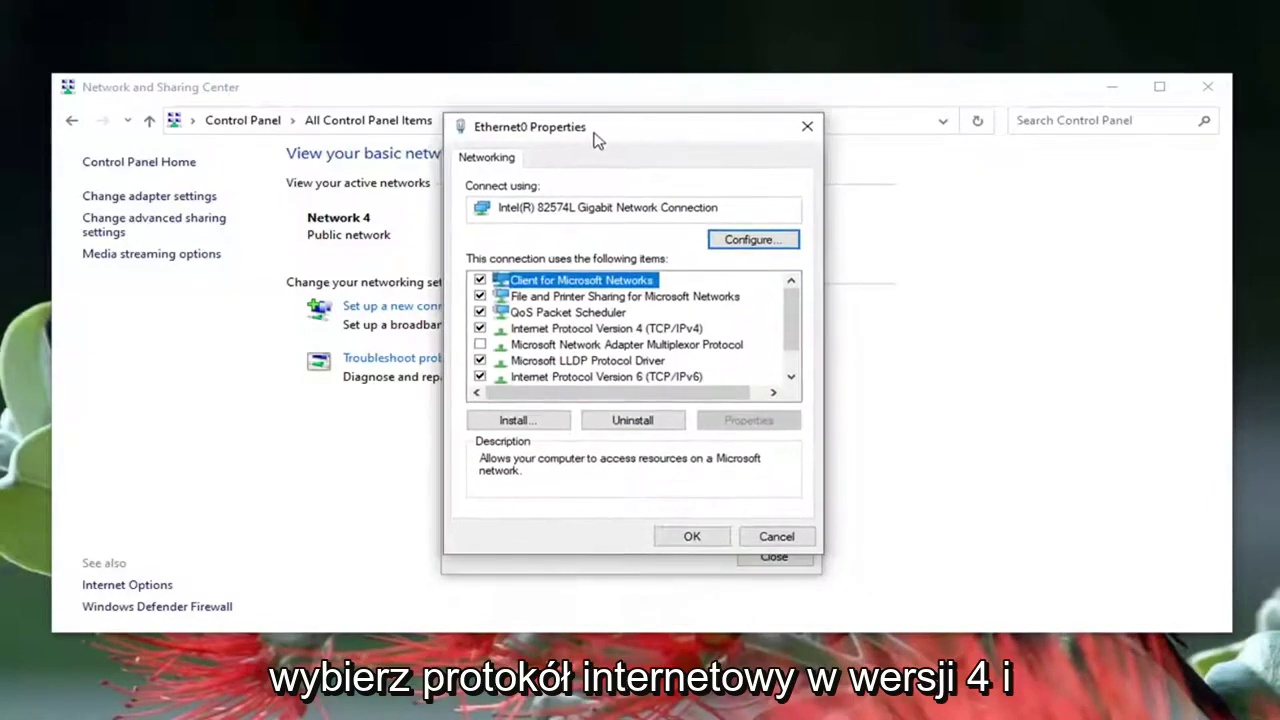
left_click(640, 329)
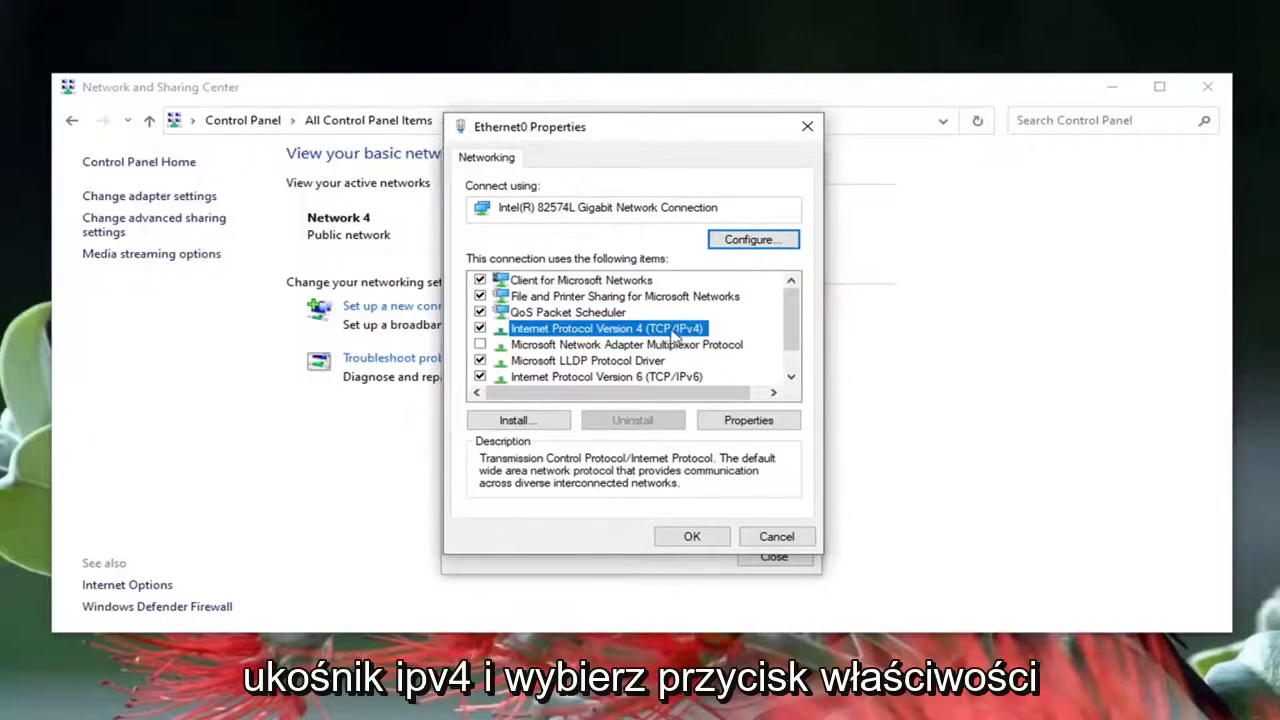
left_click(740, 422)
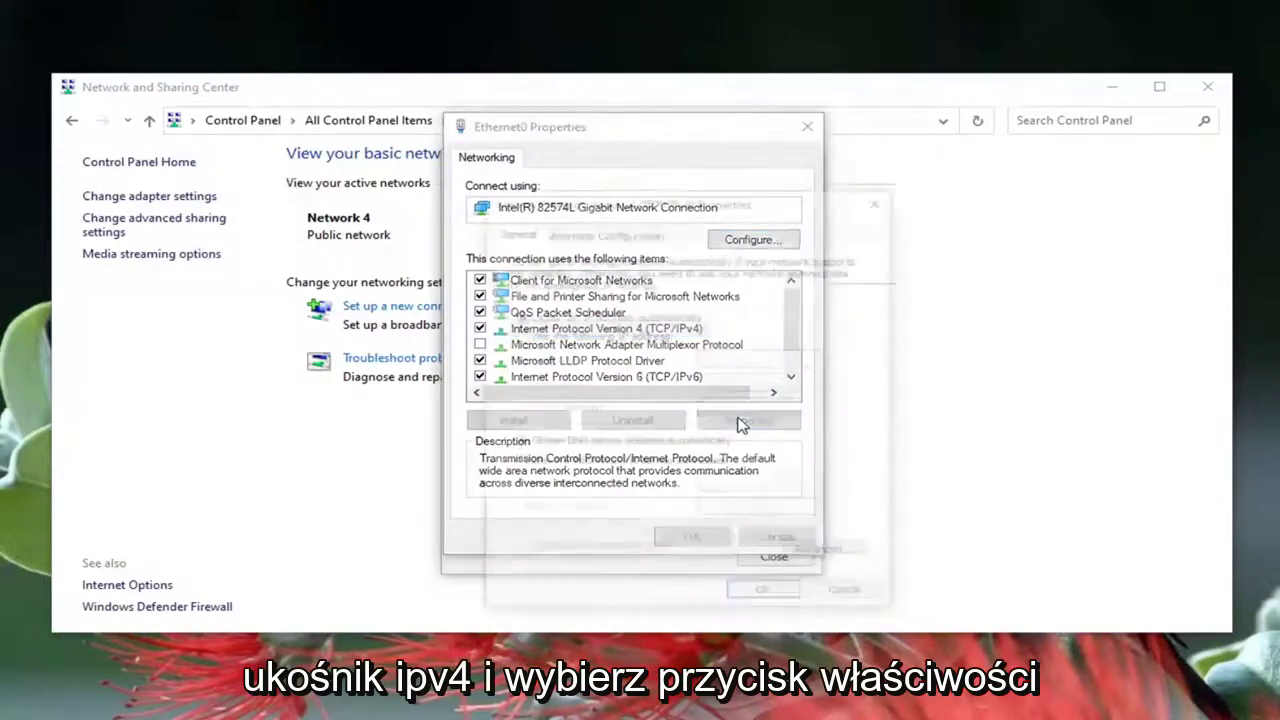
Set preferred DNS 8.8.8.8 and alternate DNS 8.8.4.4, and confirm with OK.
left_click_drag(651, 200, 605, 137)
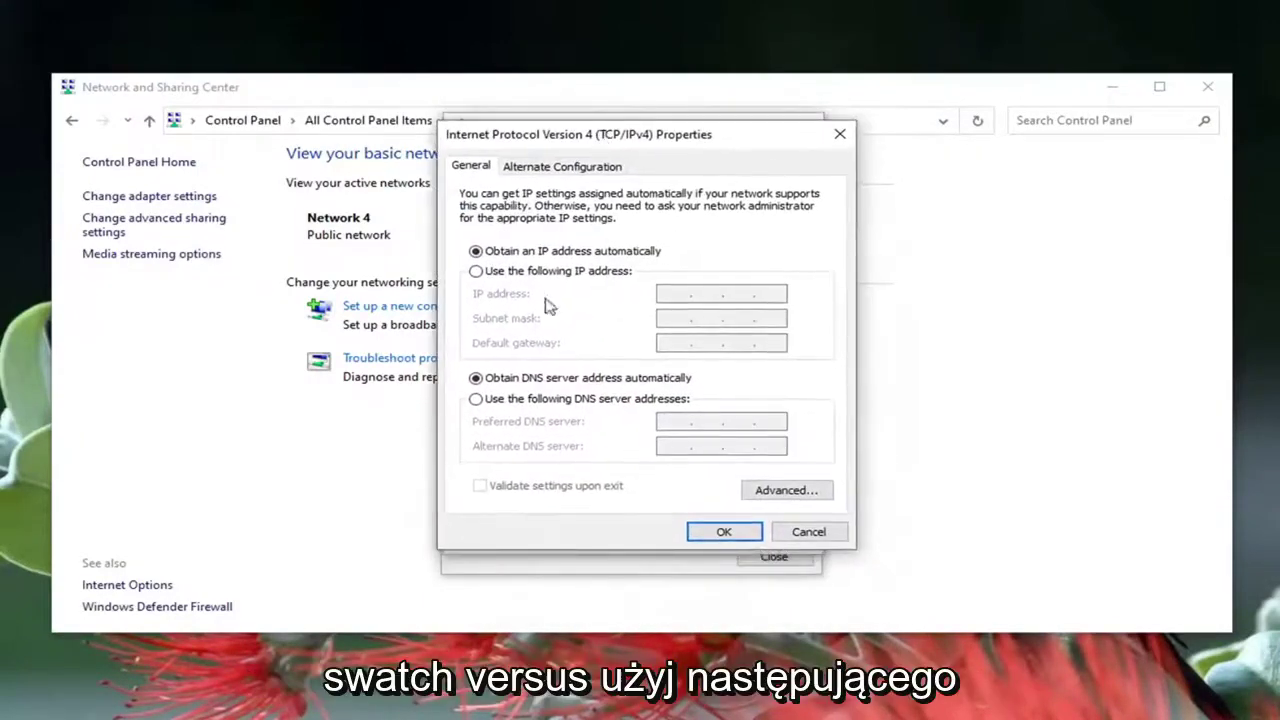
left_click(477, 400)
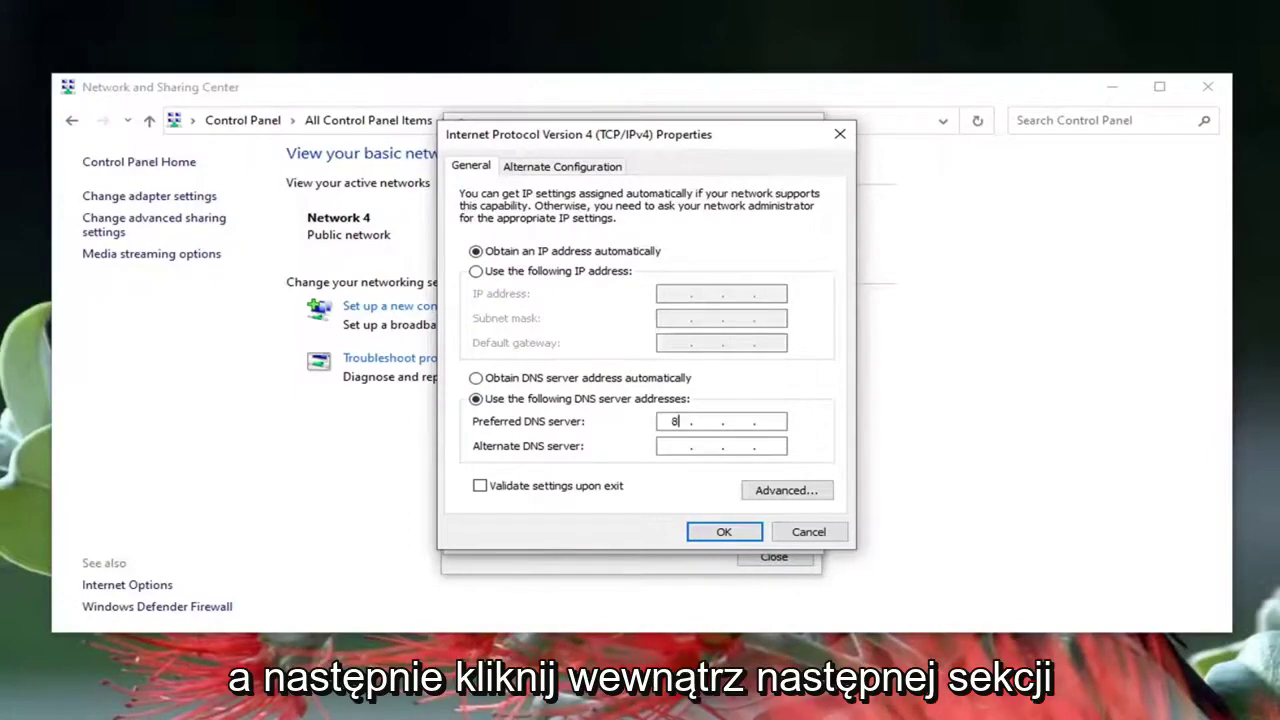
type(".8")
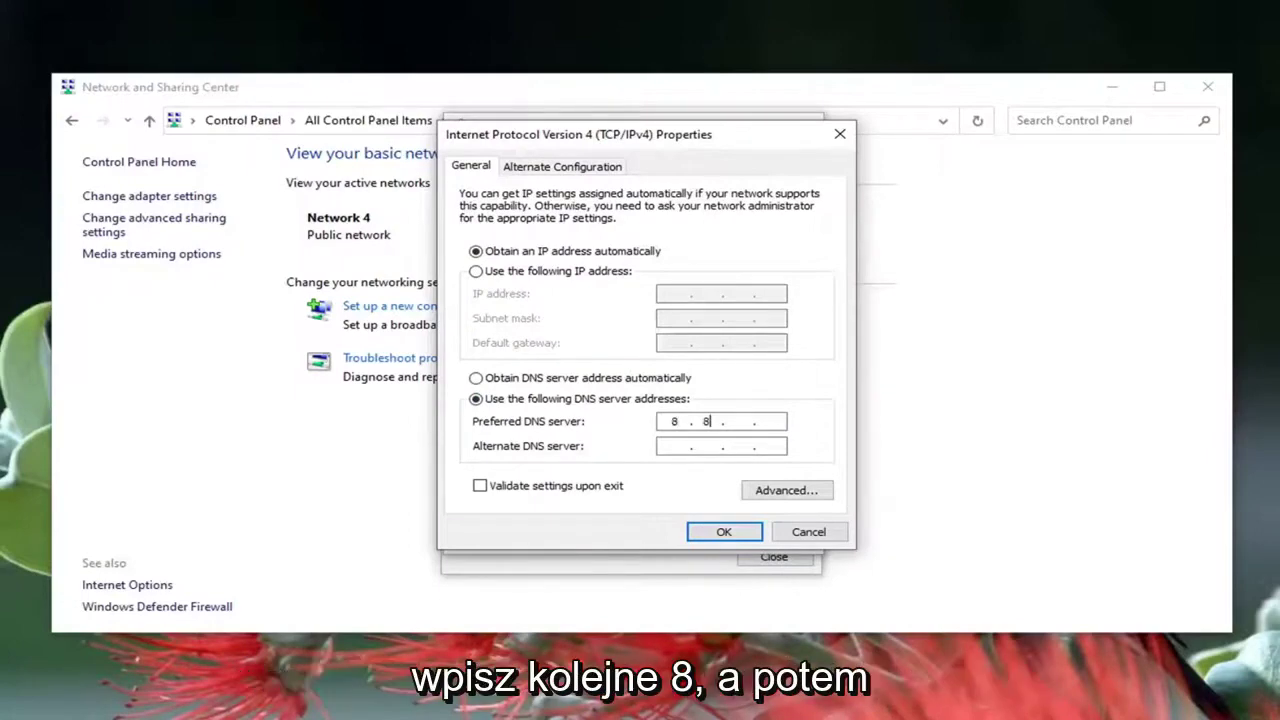
type(".8.8")
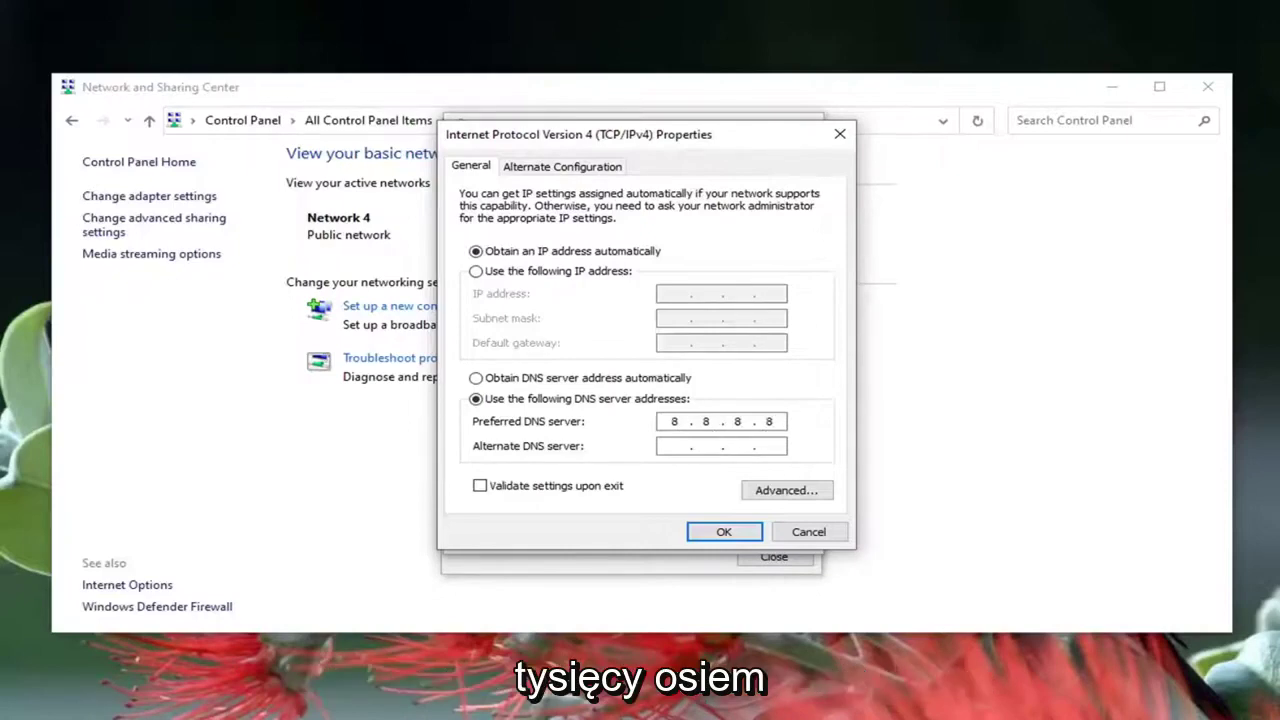
left_click(675, 446)
type("8")
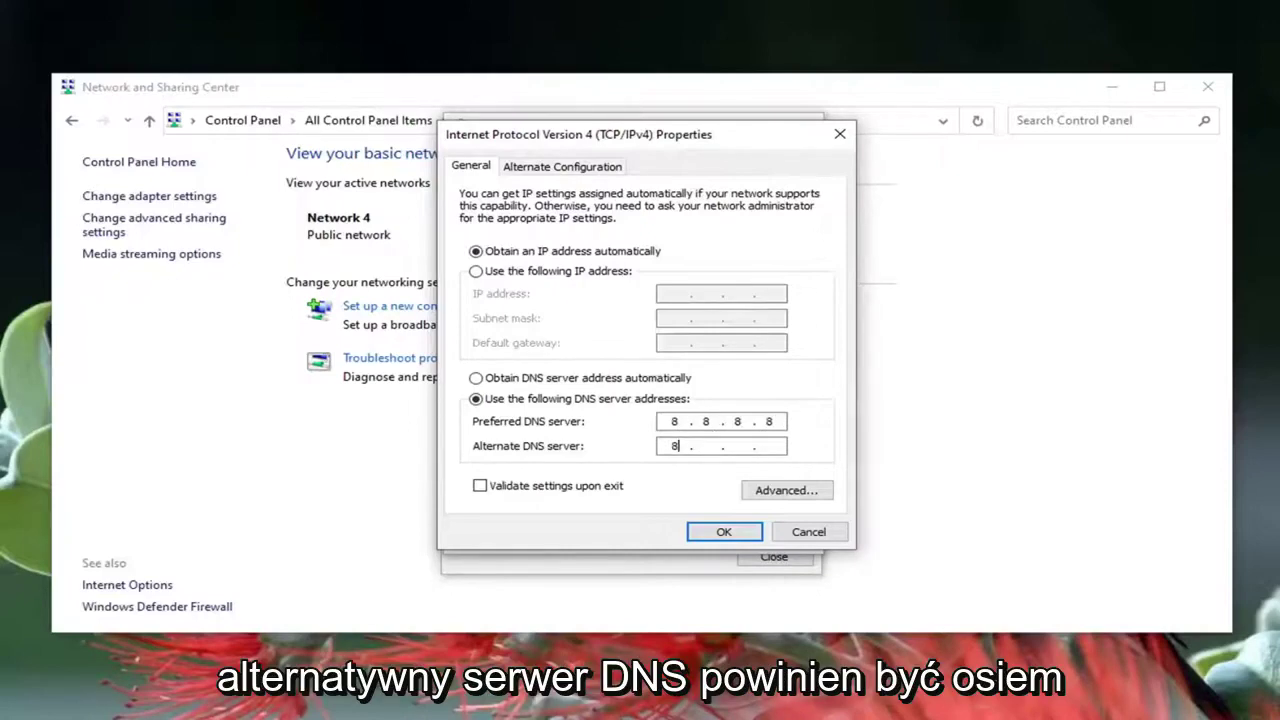
type(".")
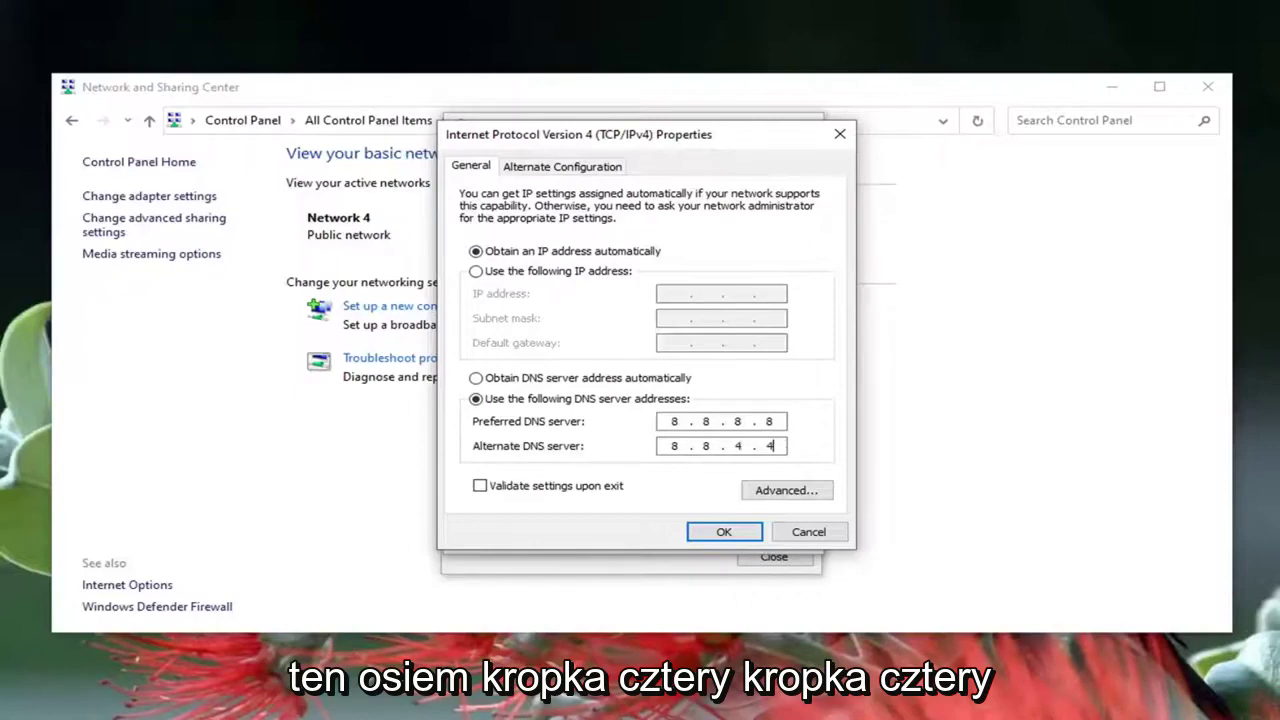
type("8.4.4")
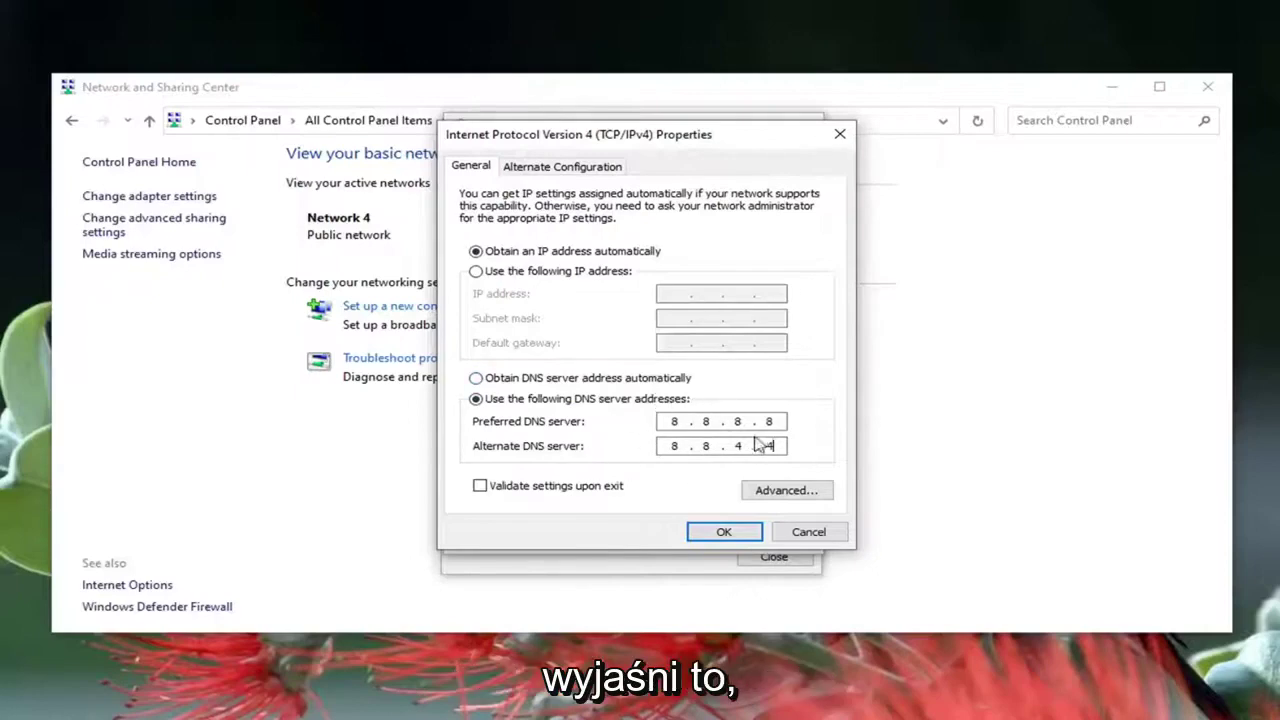
left_click(723, 531)
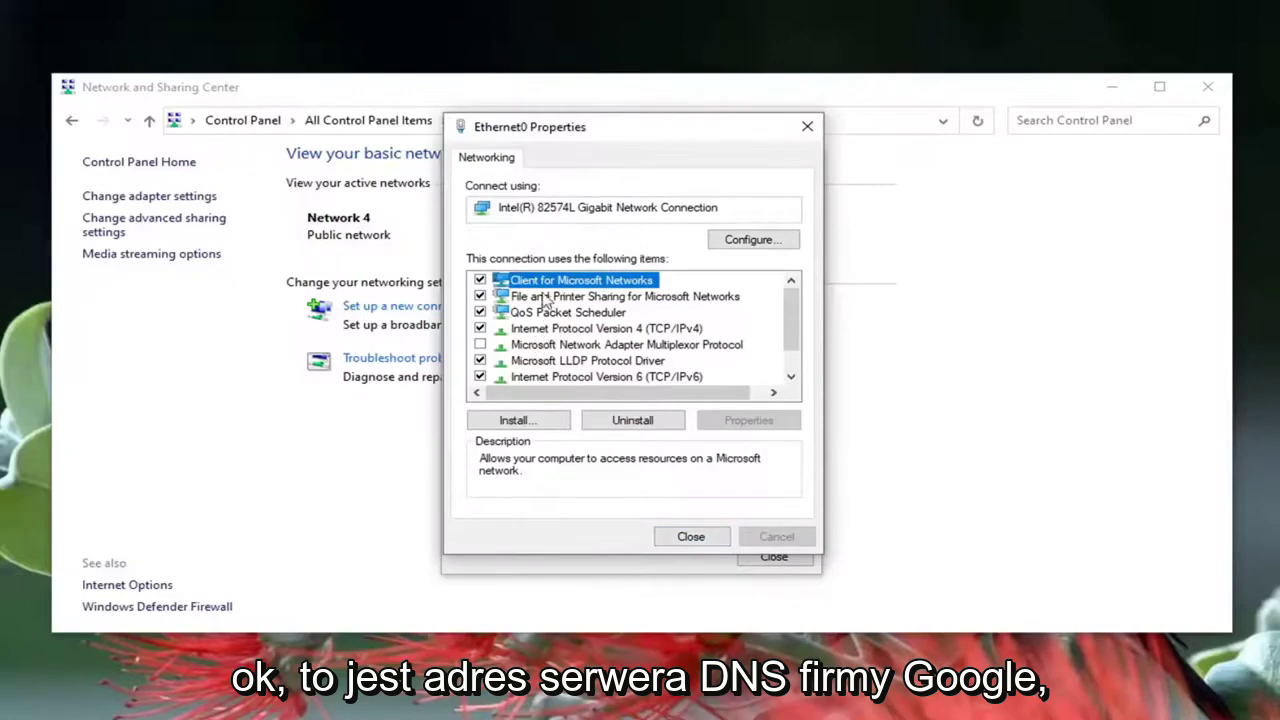
Close Ethernet0 Properties and start Command Prompt as administrator, approving the UAC prompt.
left_click(692, 537)
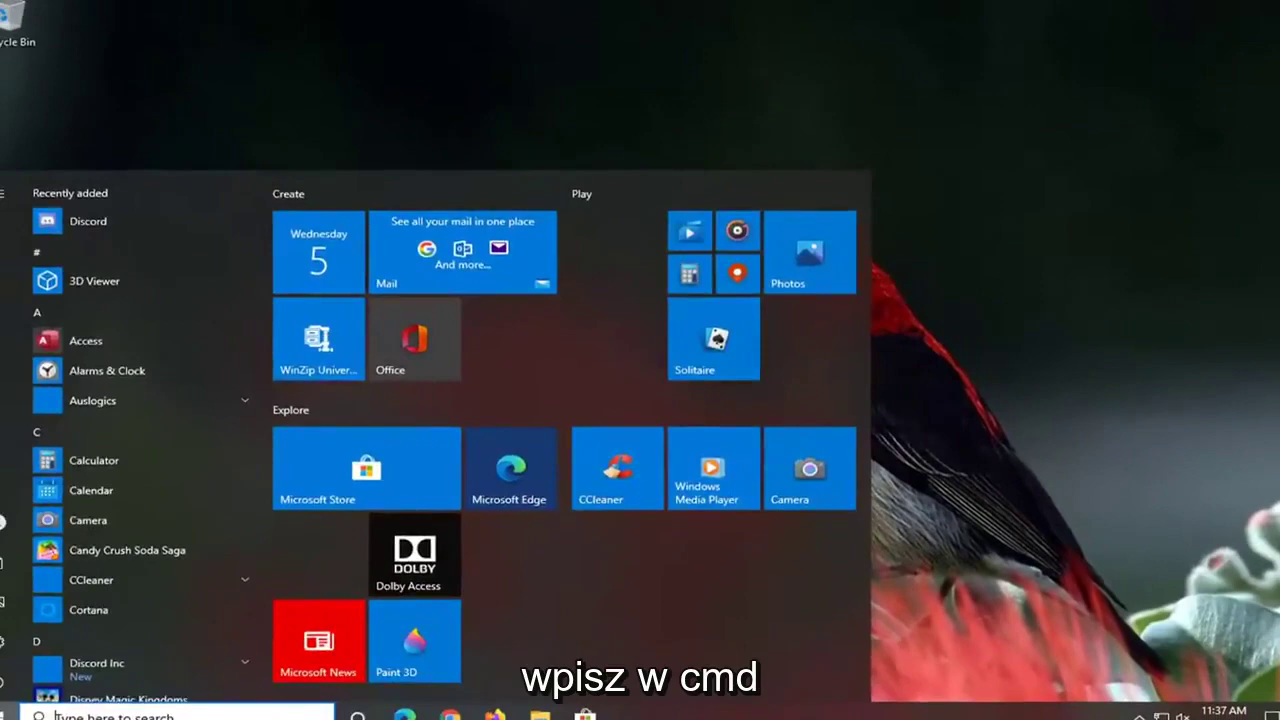
type("cmd")
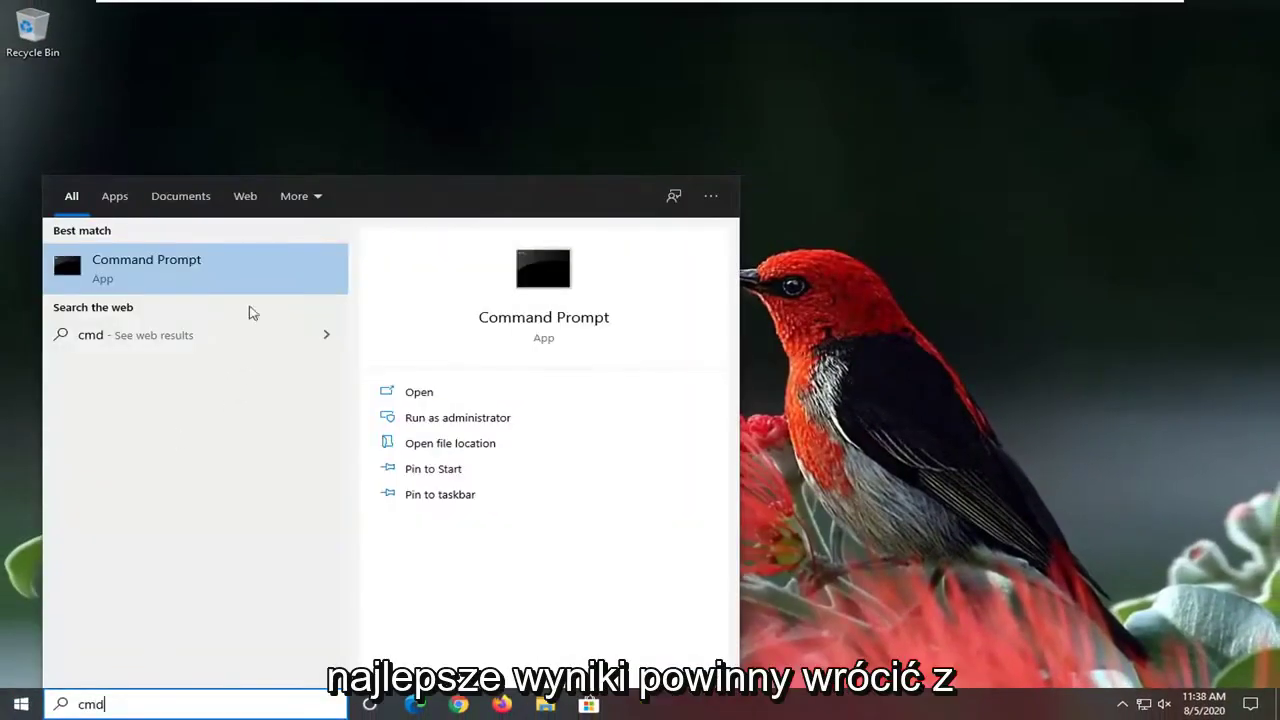
right_click(162, 266)
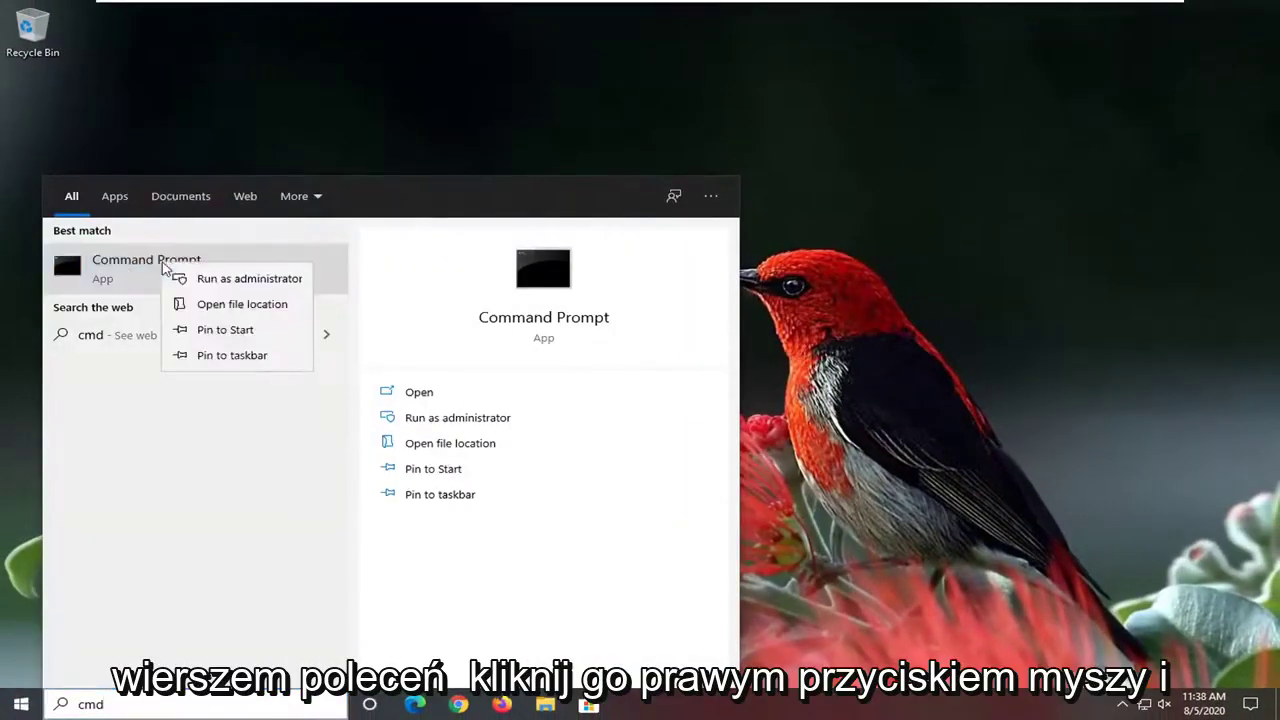
left_click(228, 280)
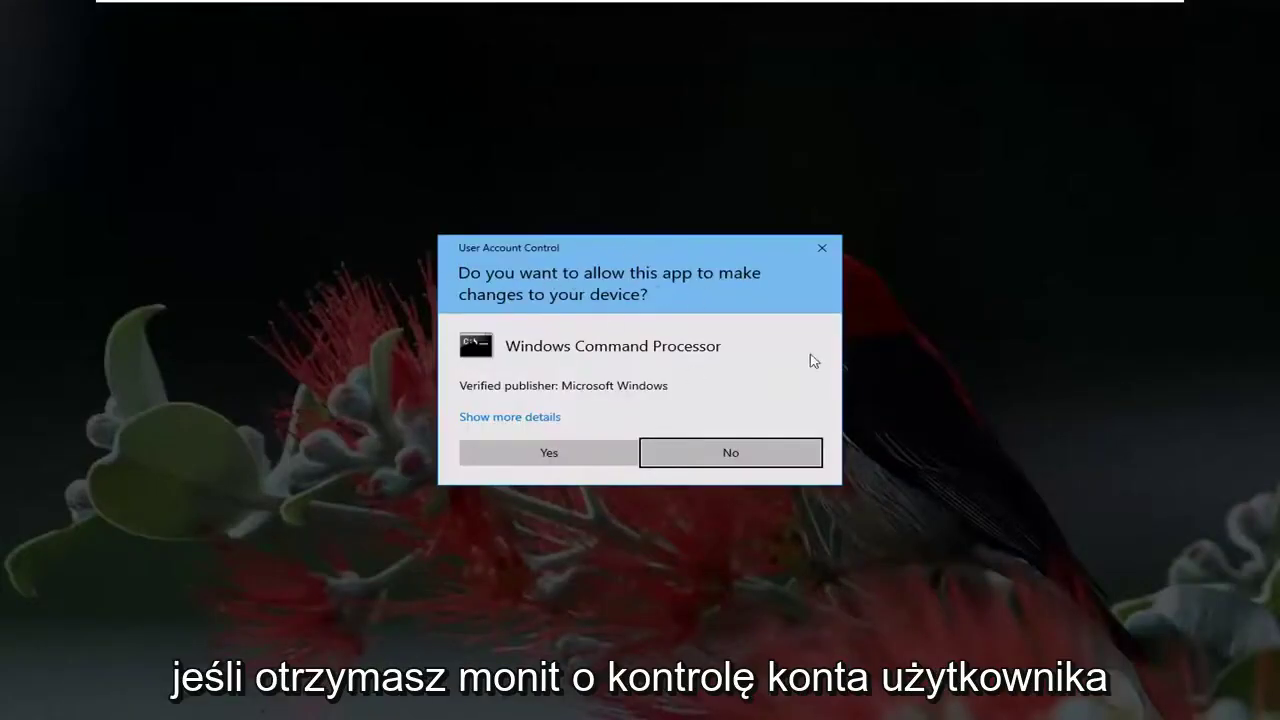
left_click(533, 445)
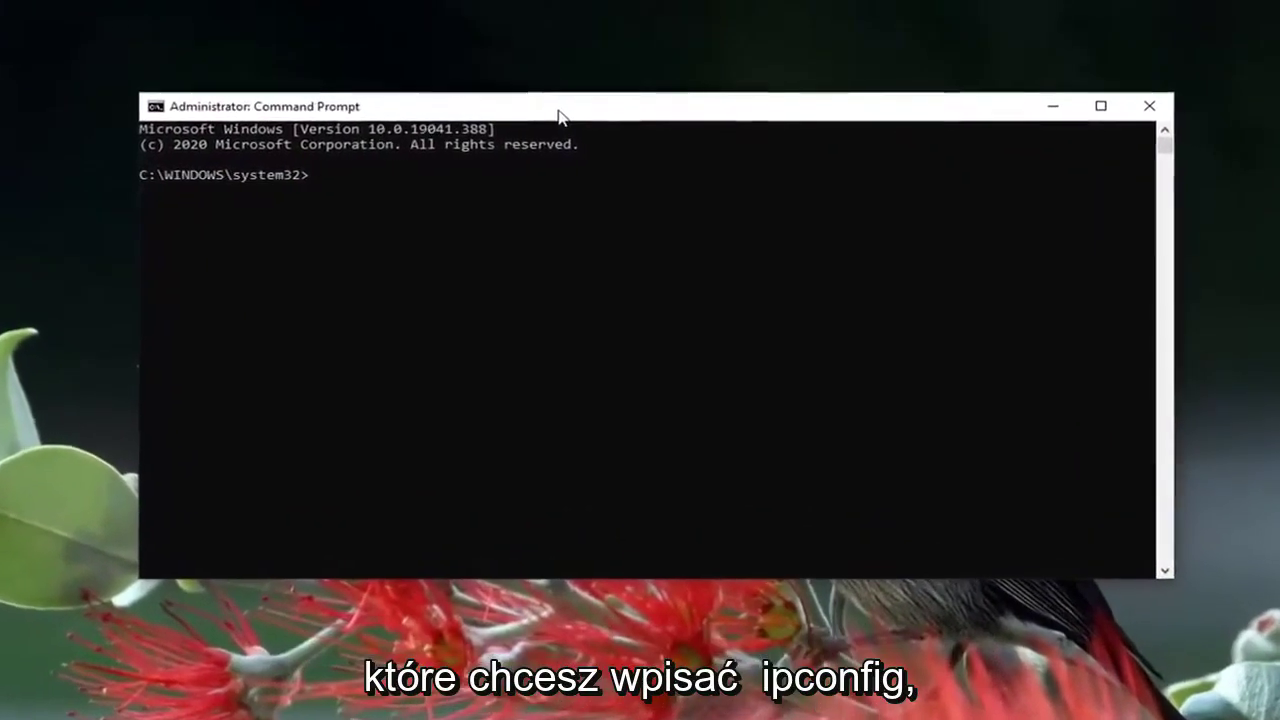
Run 'ipconfig /flushdns' and then 'netsh winsock reset' in the admin Command Prompt.
type("ipconfig")
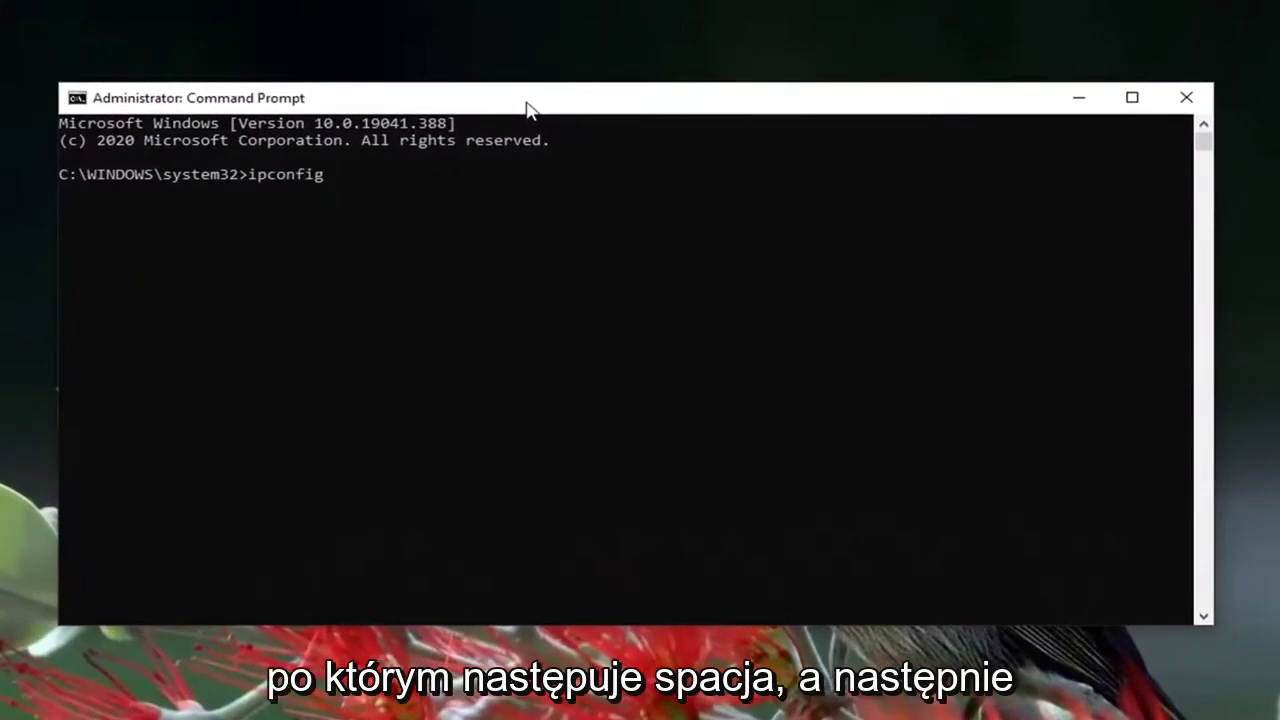
type(" /flushdns")
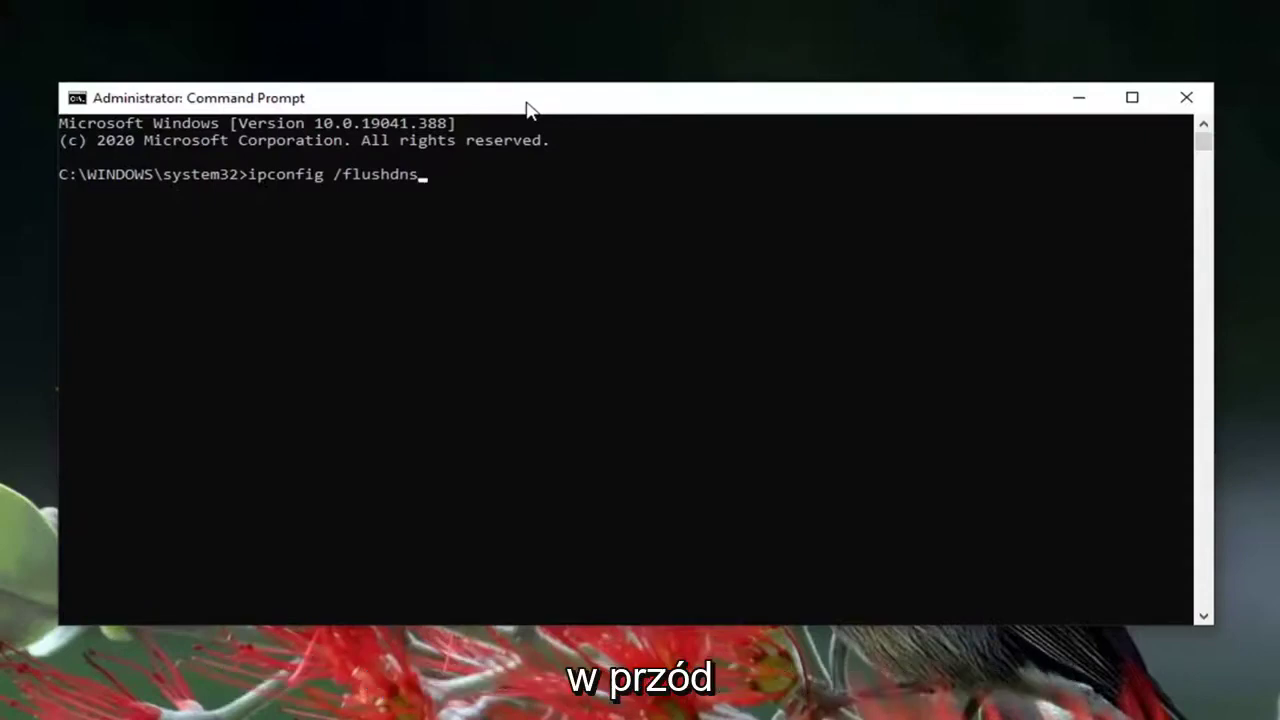
key("Return")
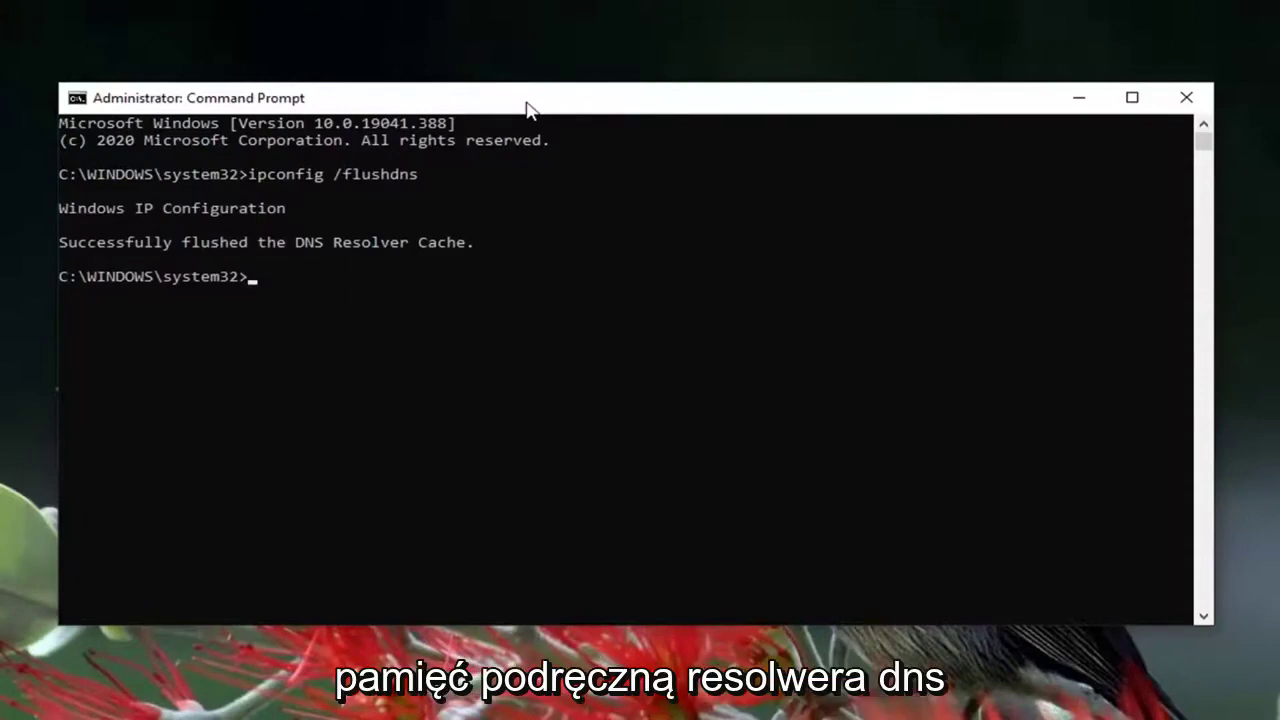
type("sh")
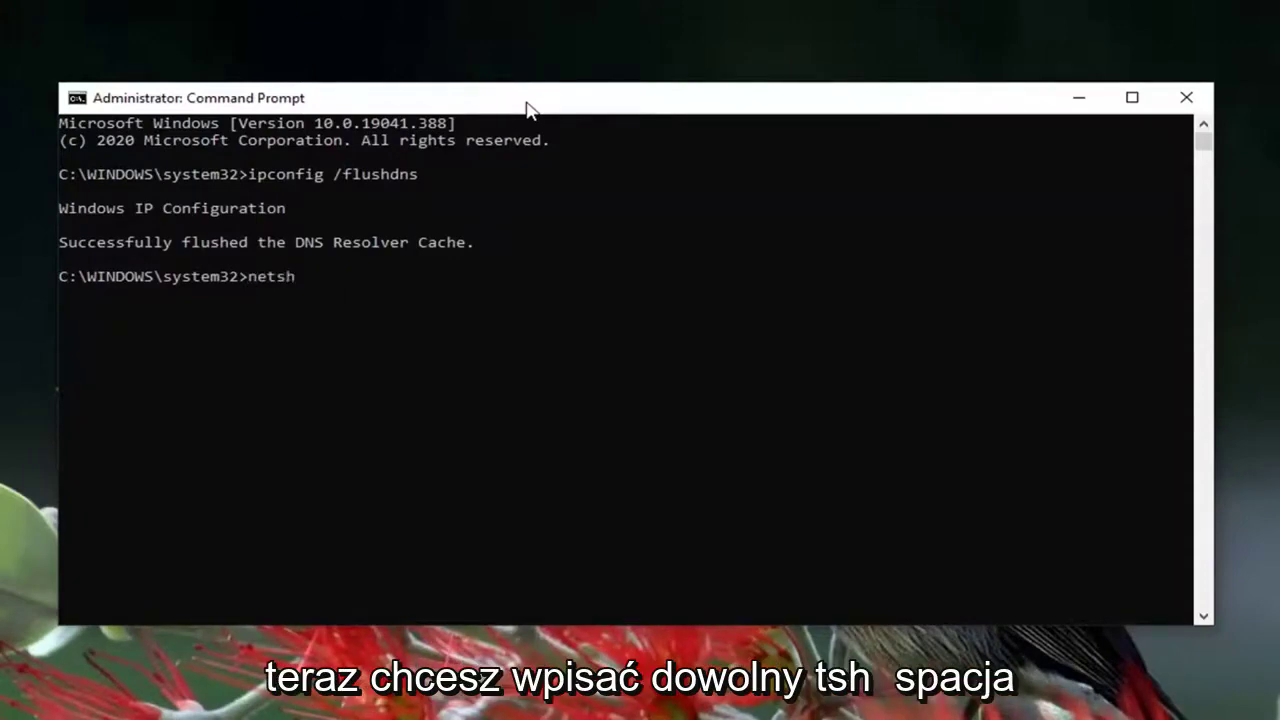
type(" winsock")
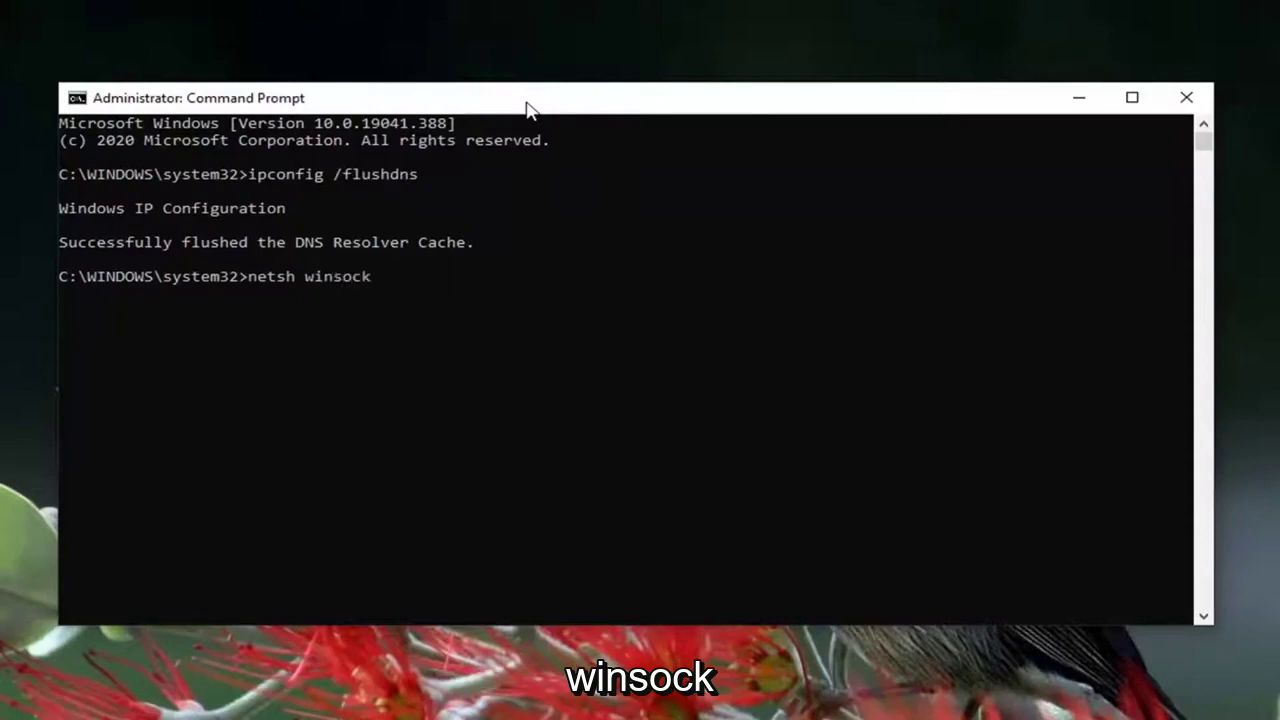
type(" r")
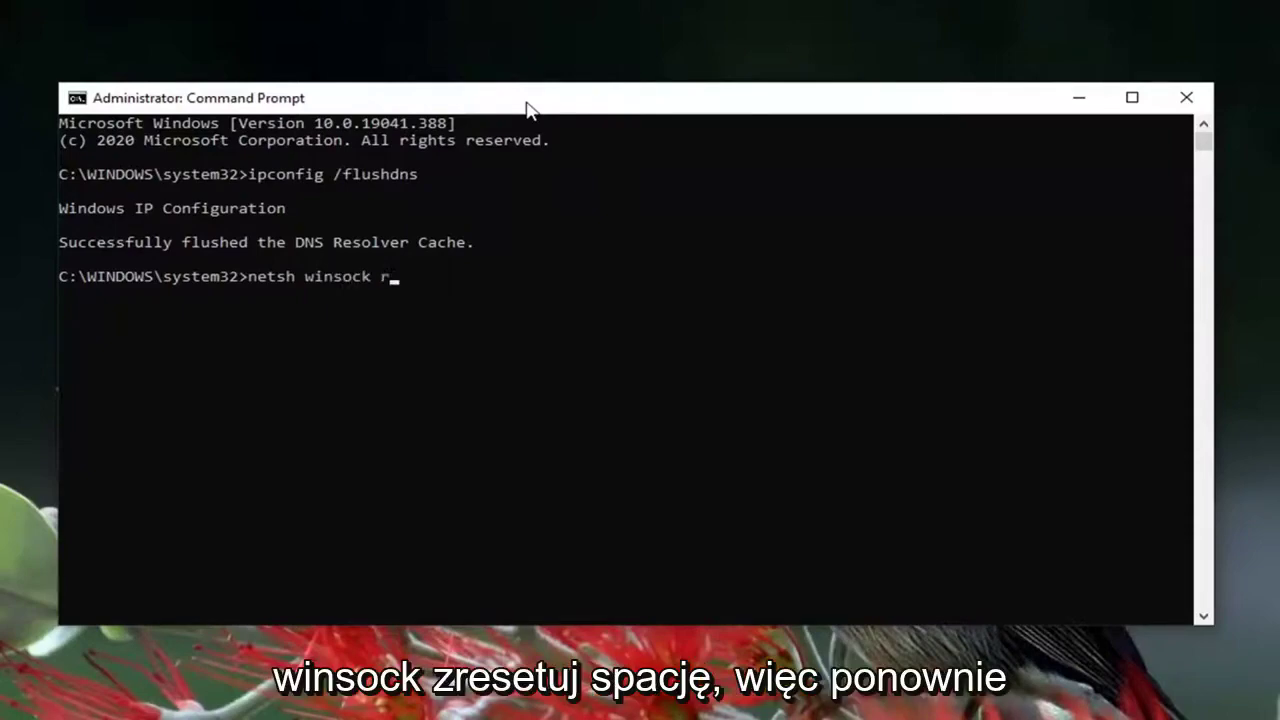
type("eset")
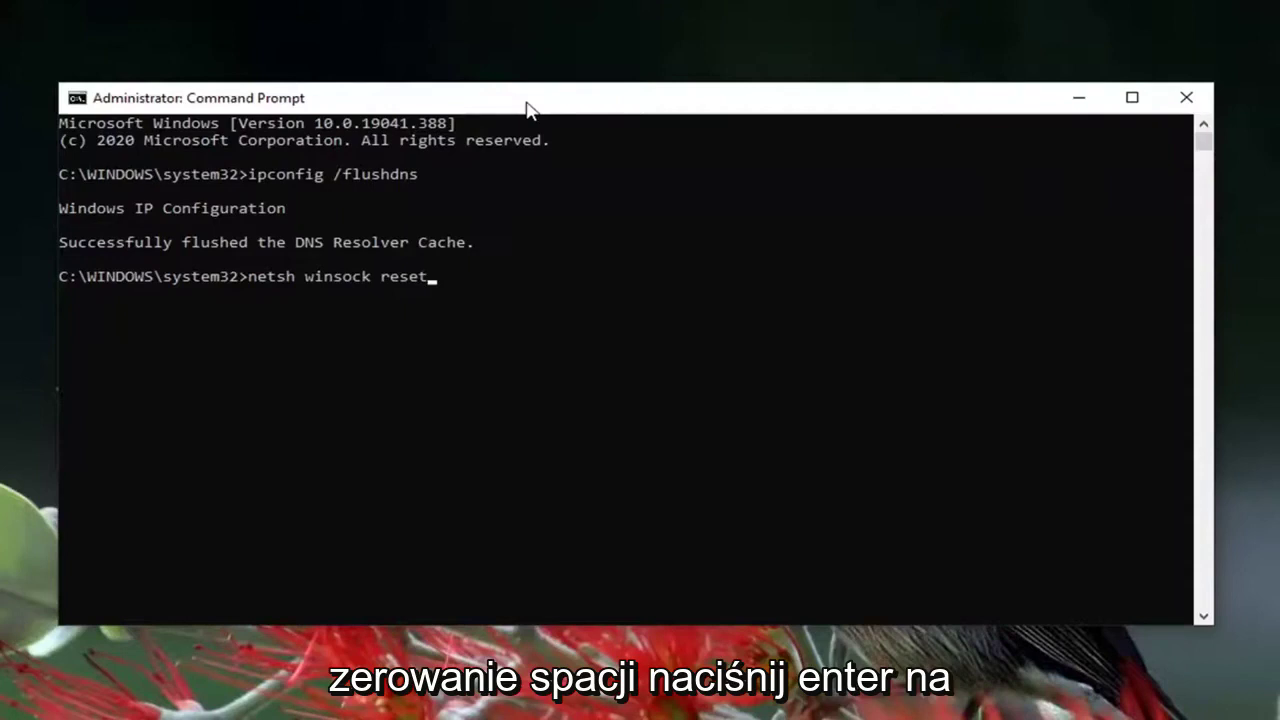
key("Return")
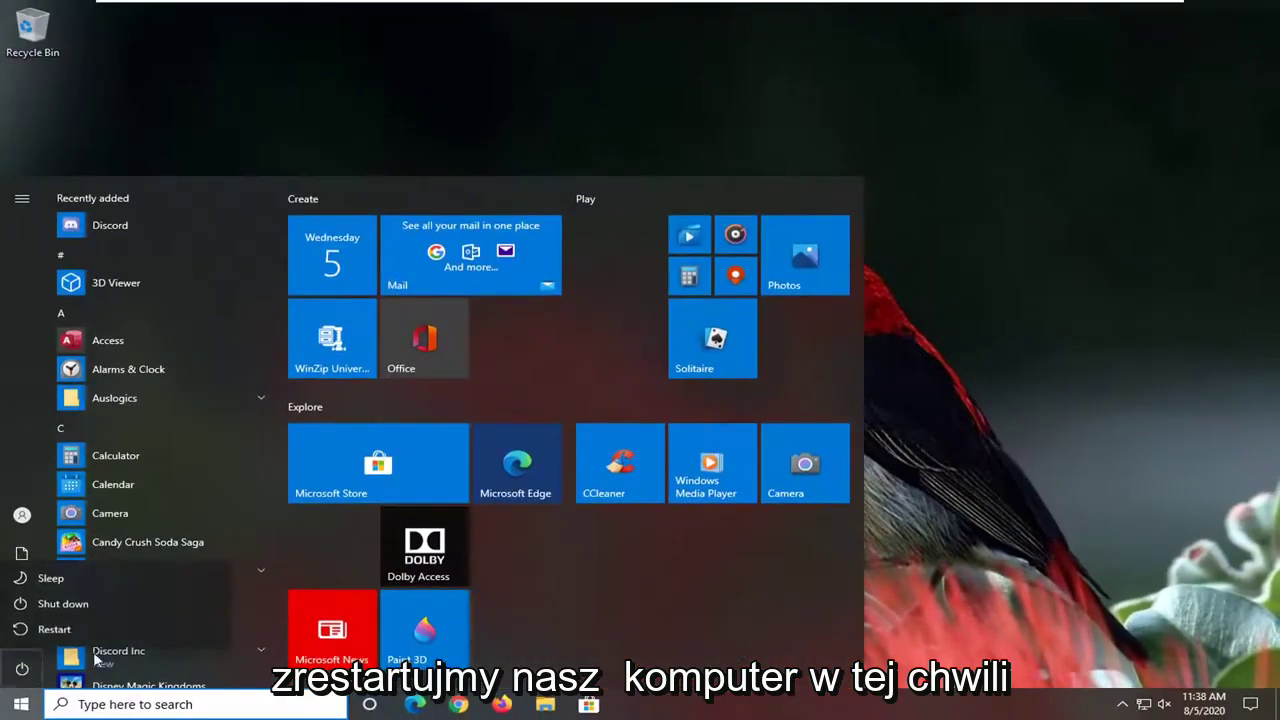
Restart the computer from the Start menu's power options.
left_click(56, 629)
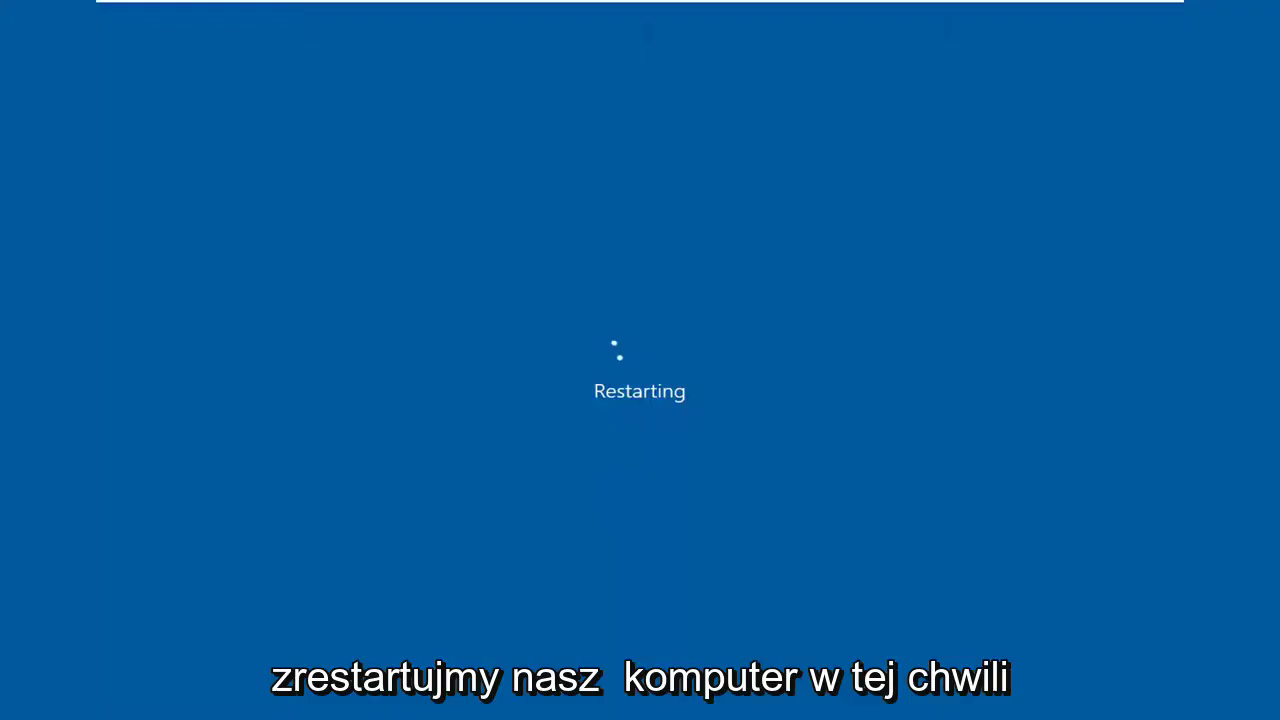